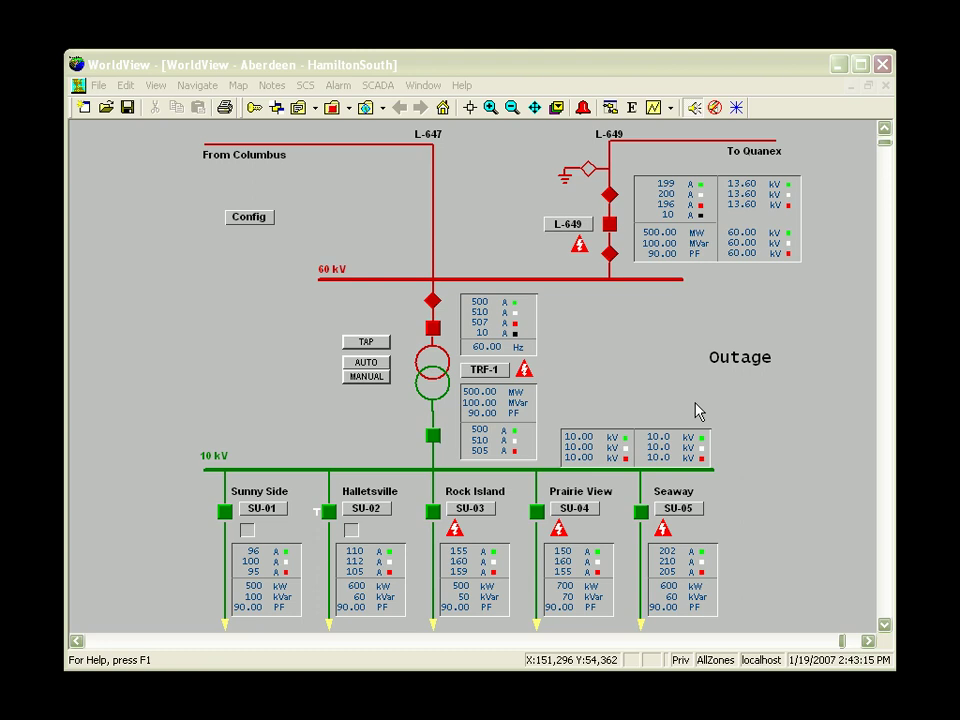
Run and execute the Outage sequence in SEQPRO to open the Sunny Side SU-01 breaker.
left_click(740, 360)
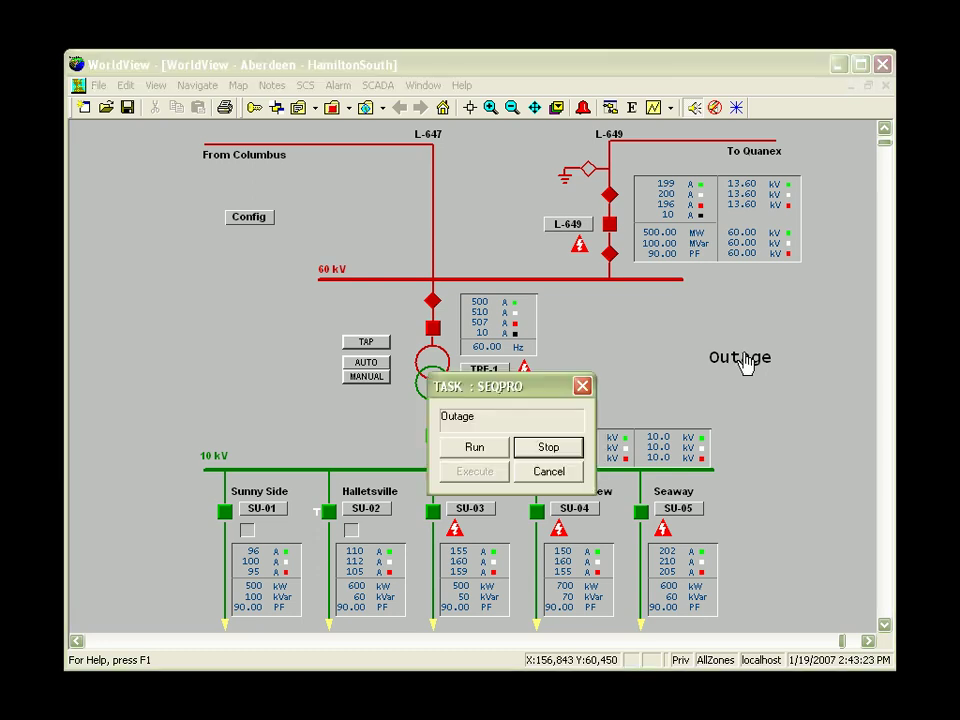
left_click(497, 452)
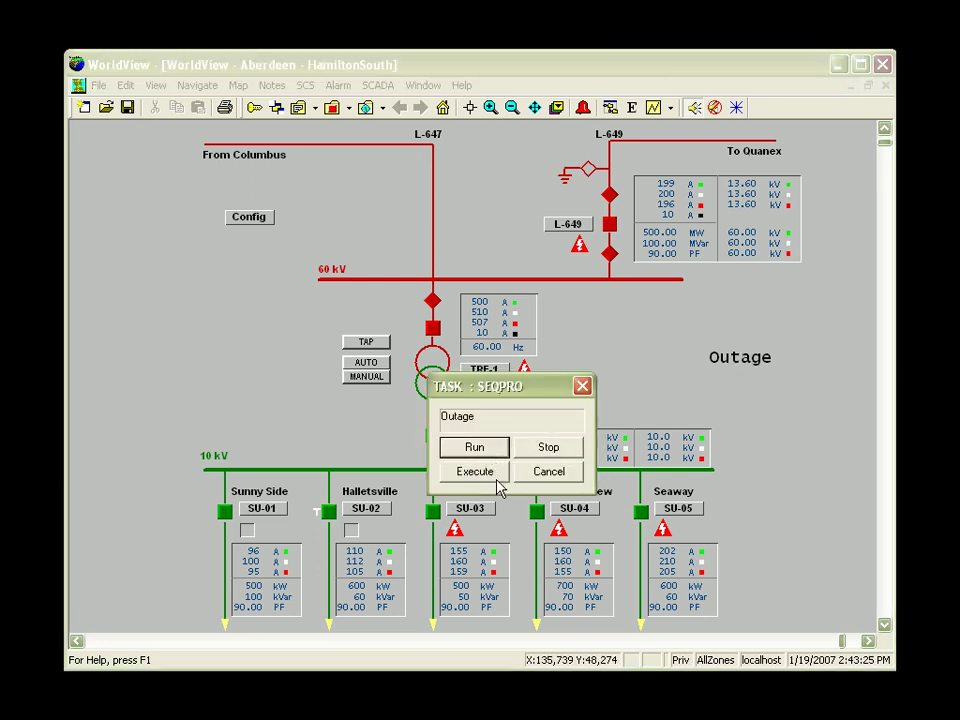
left_click(478, 472)
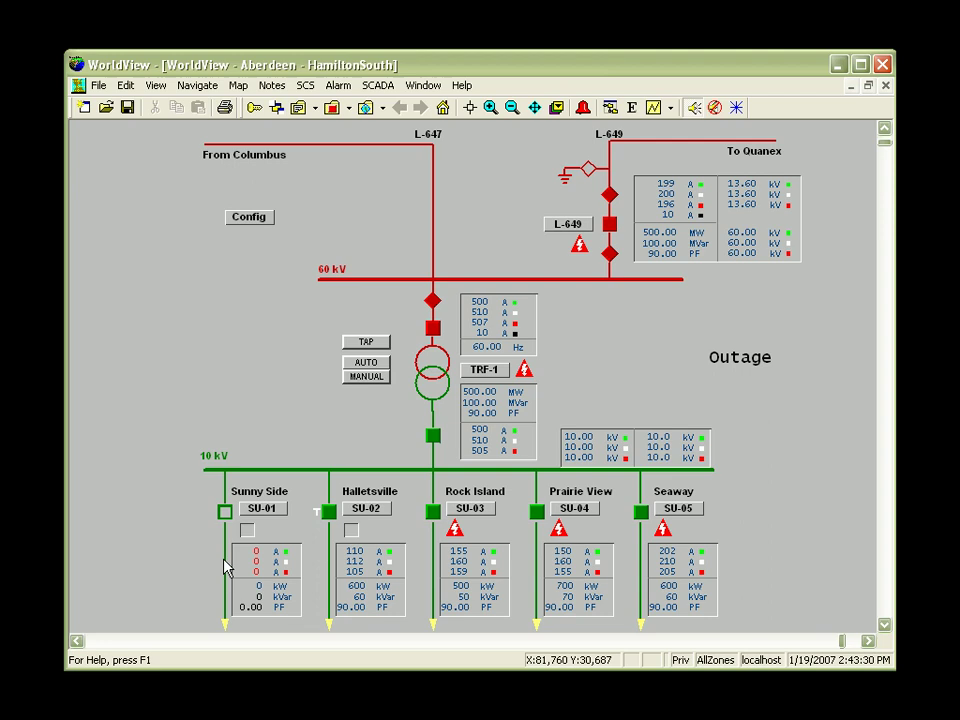
Check the Sunny Side kVar point and acknowledge the Sunny Side power-factor alarm.
left_click(259, 600)
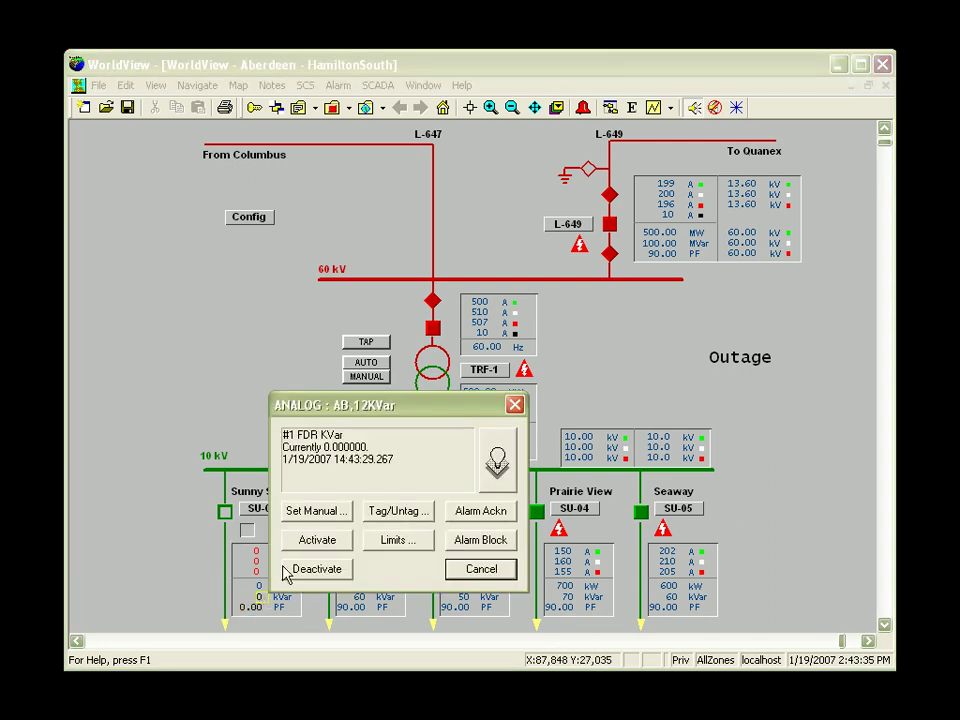
left_click(448, 510)
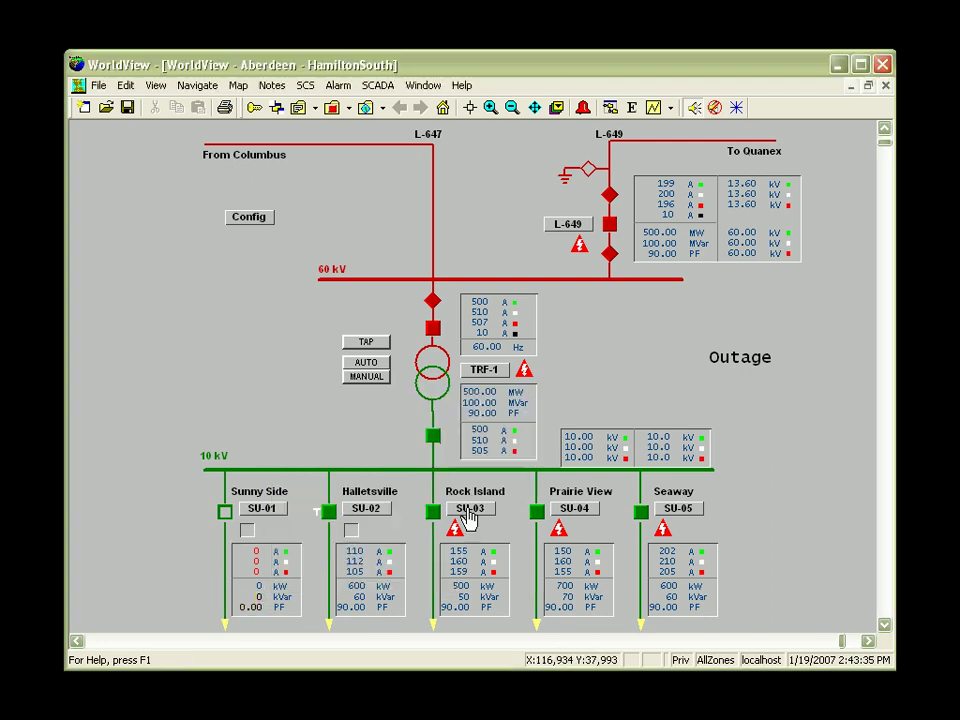
left_click(252, 607)
left_click(452, 528)
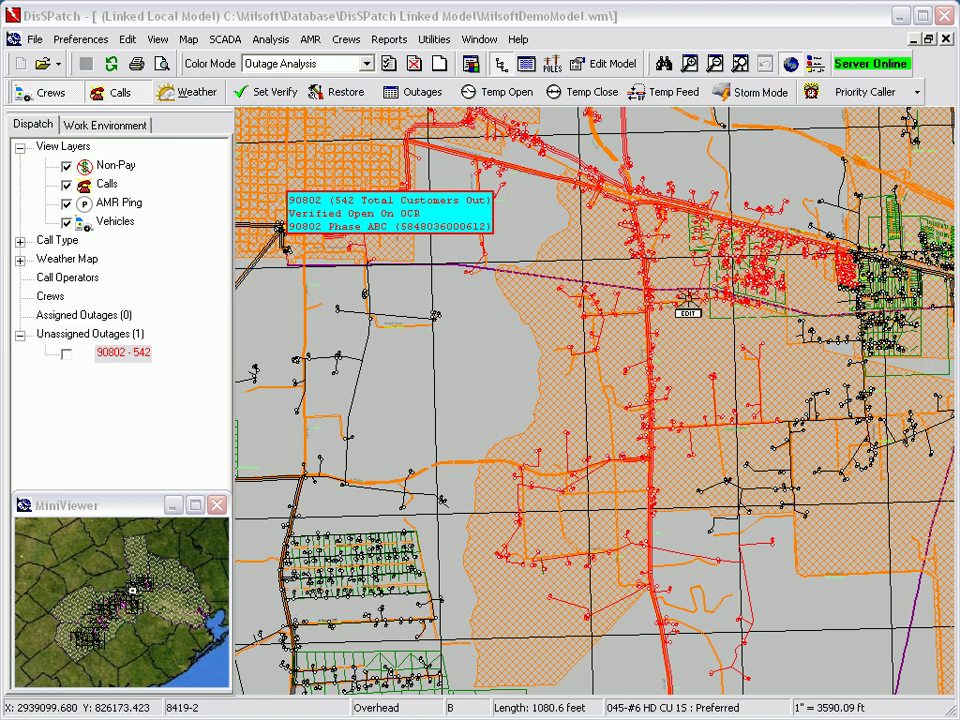
Reset the Priority Caller alarm and bring up current outages, showing 90802 with 542 customers out.
left_click(868, 104)
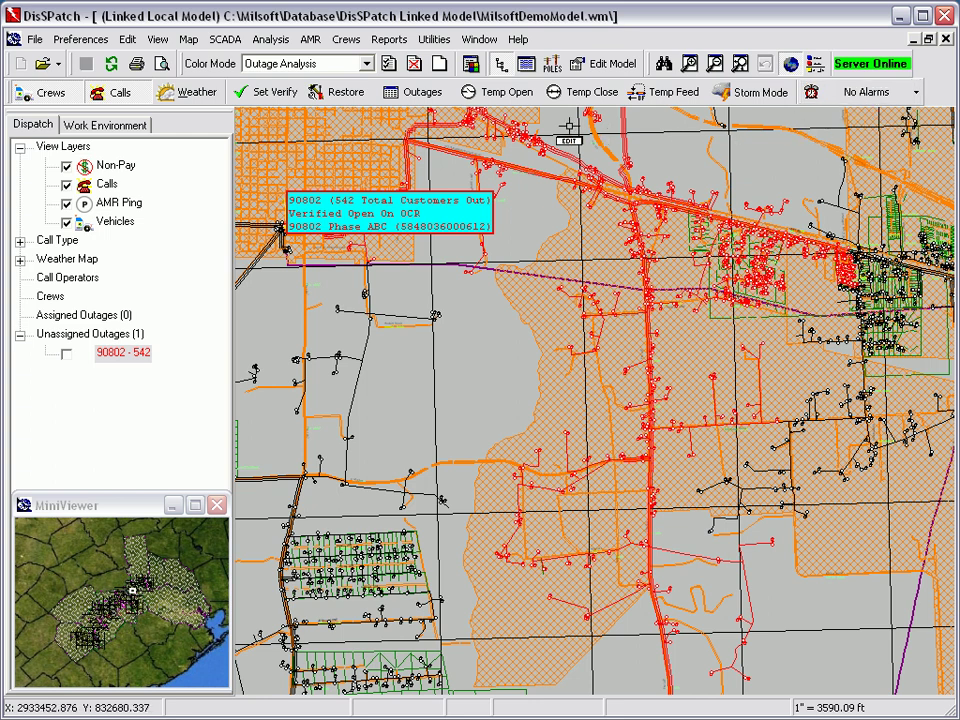
left_click(422, 93)
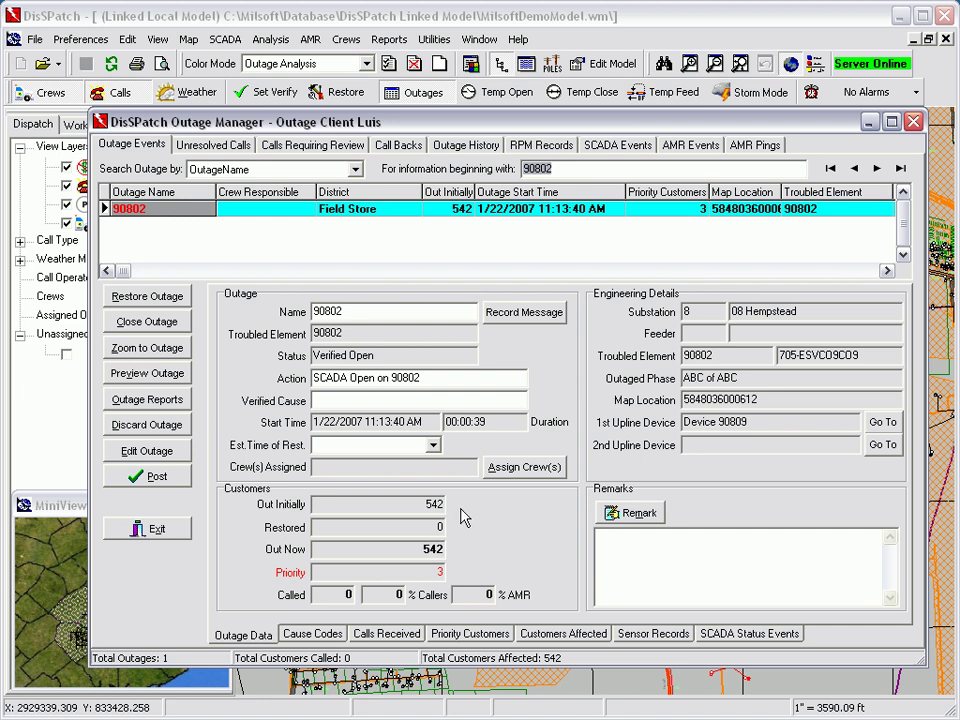
Review outage 90802's SCADA status events and Outage Data, then exit the Outage Manager.
left_click(781, 638)
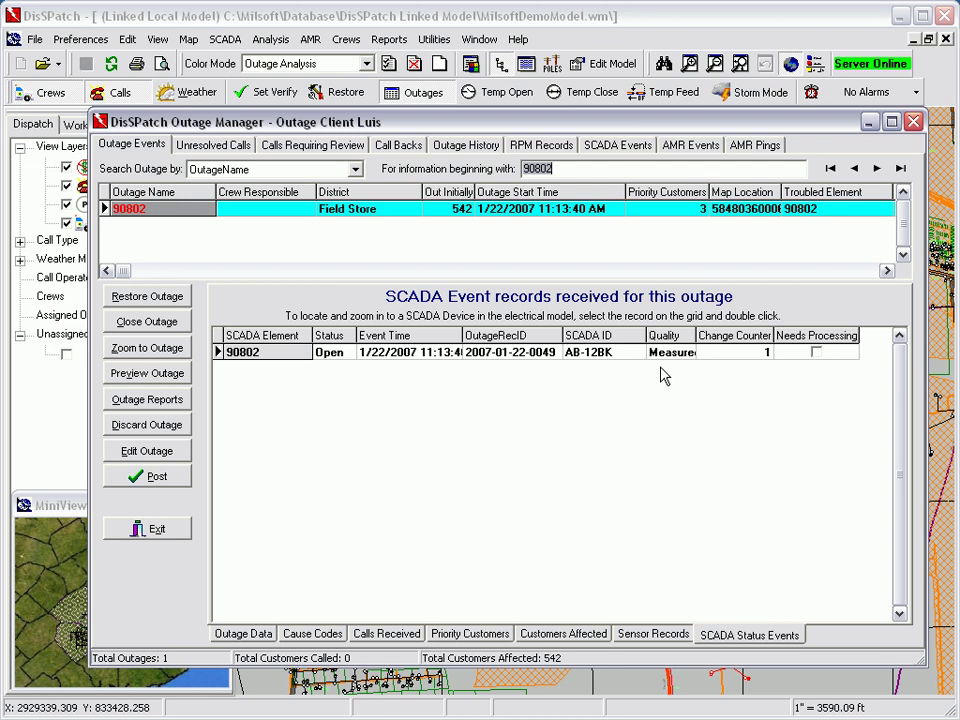
left_click(262, 634)
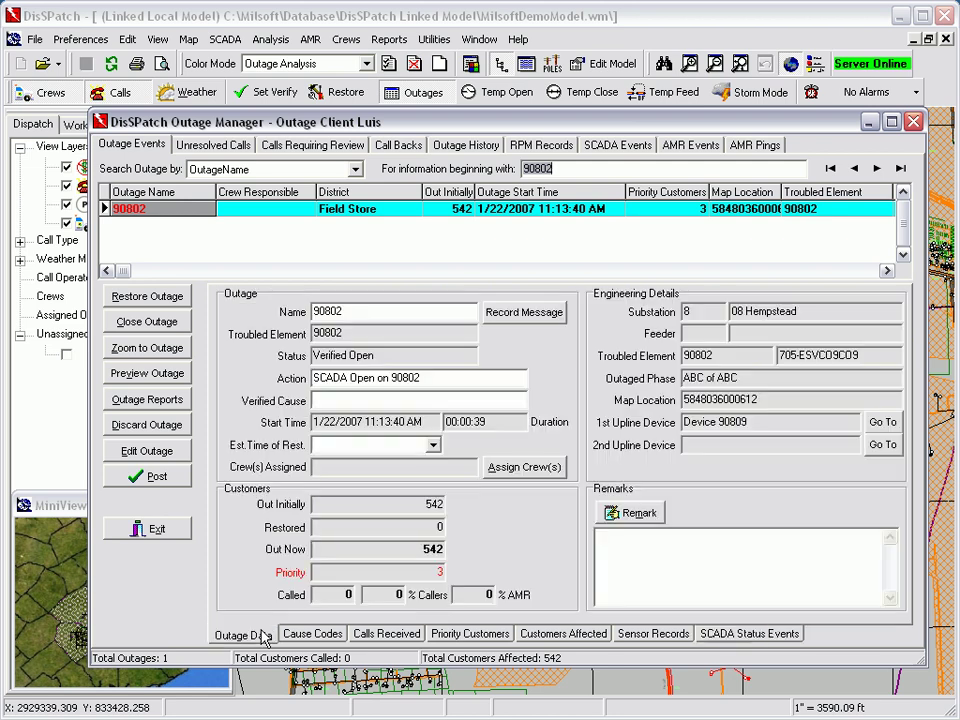
left_click(160, 532)
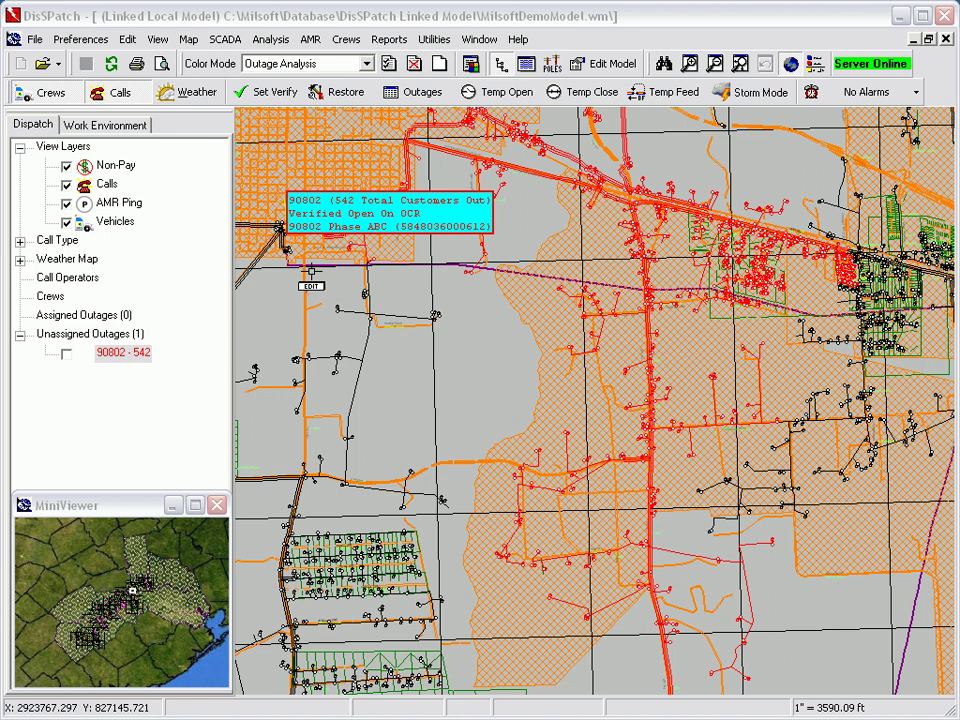
In device 90802's editor, read SCADA status (Open) and 1580 A fault currents on all phases.
left_click(328, 216)
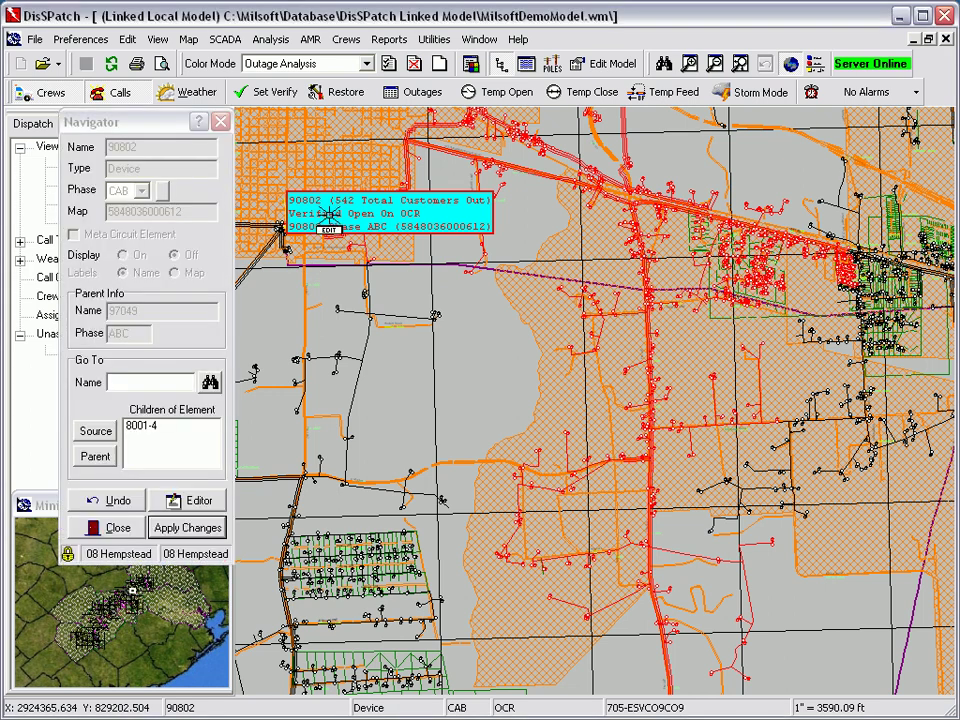
left_click(216, 502)
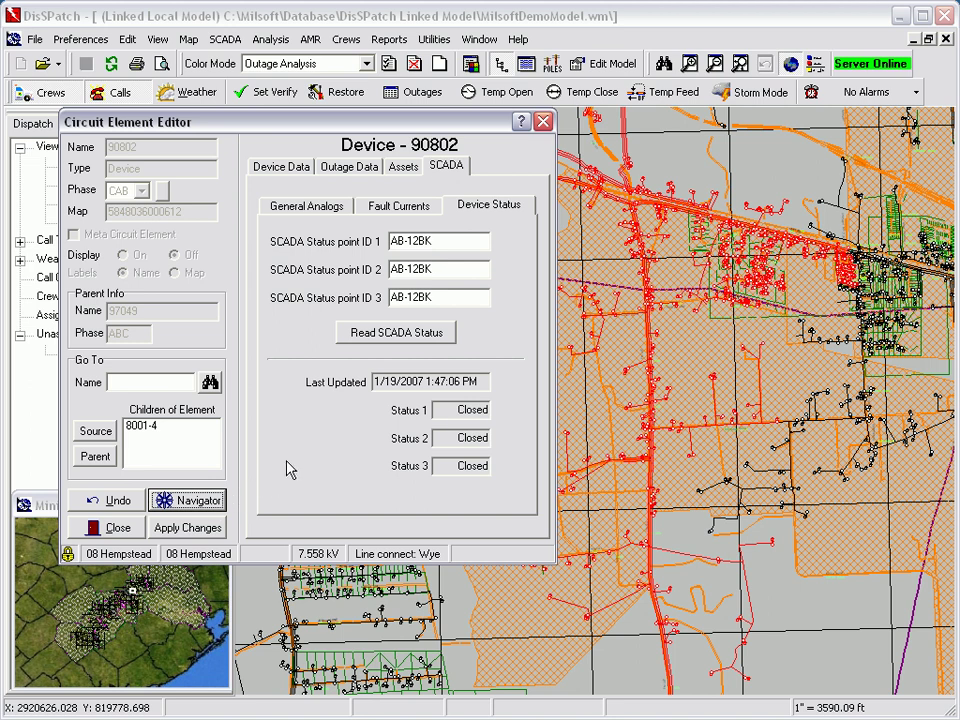
left_click(418, 336)
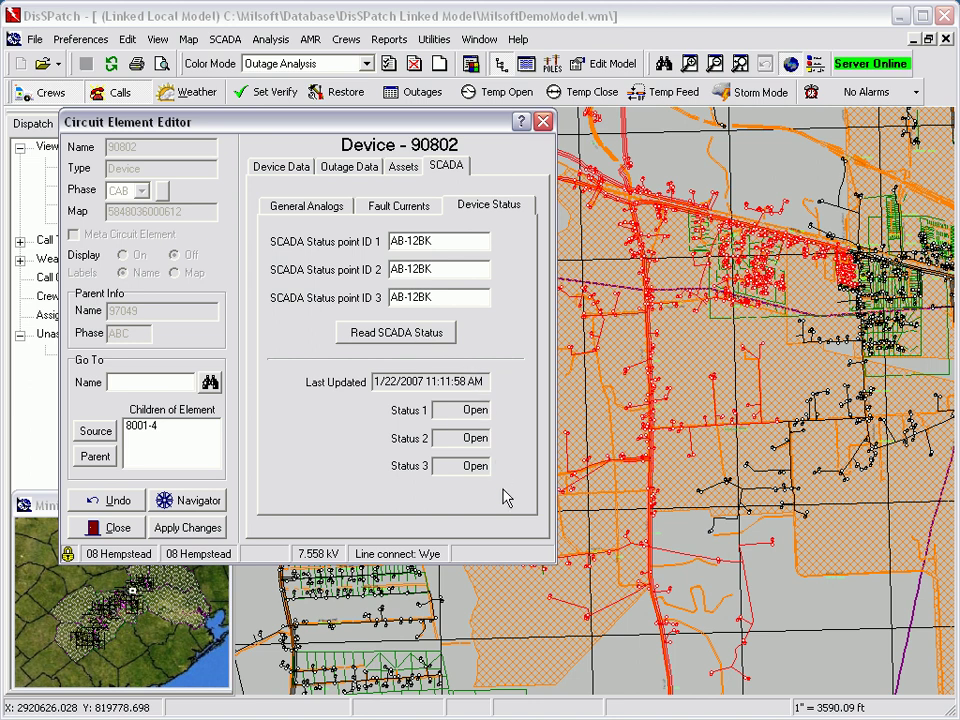
left_click(399, 207)
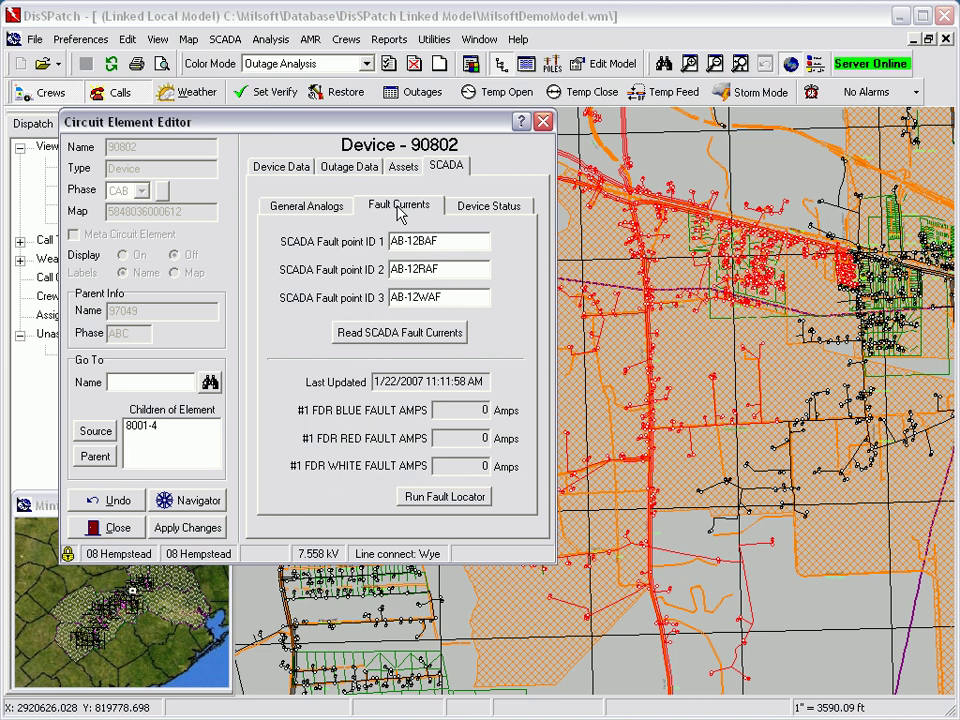
left_click(416, 341)
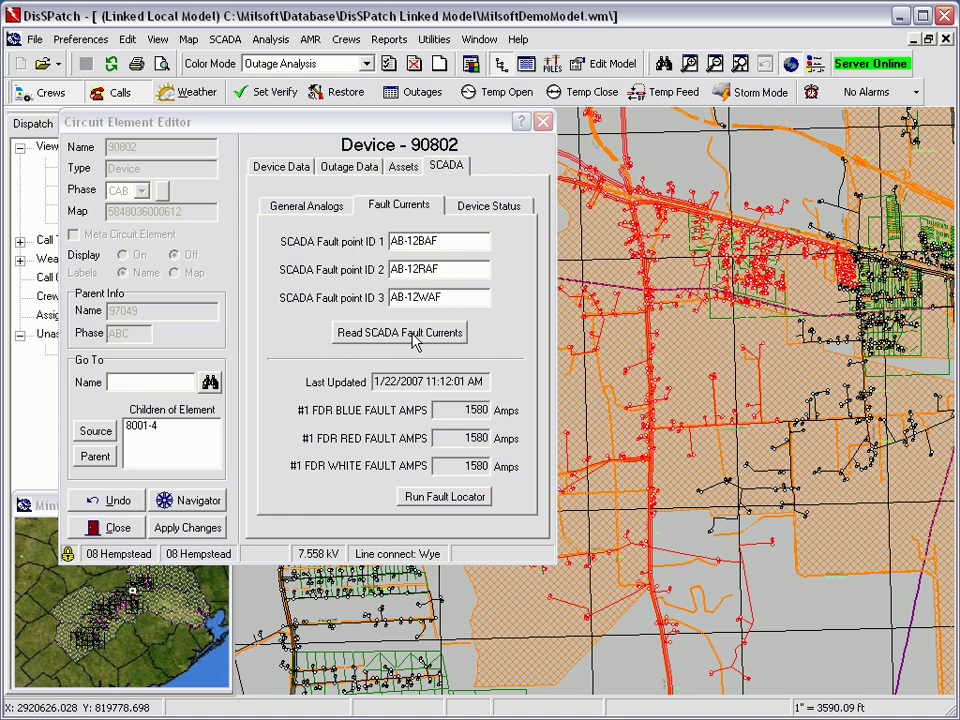
Run the fault locator for device 90802 at 1% tolerance.
left_click(463, 500)
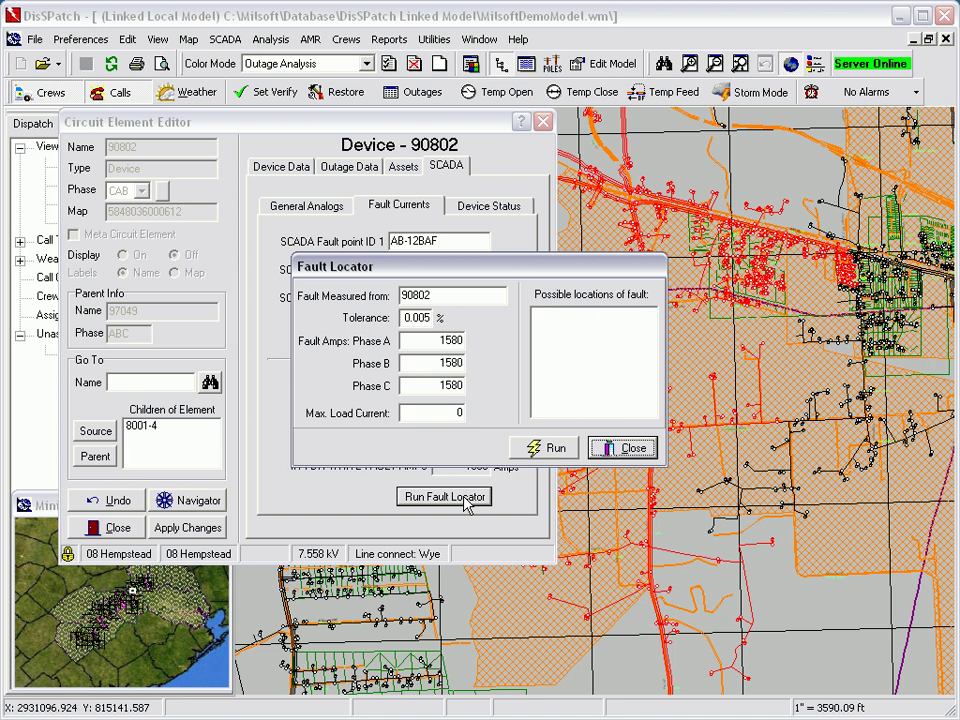
double_click(425, 319)
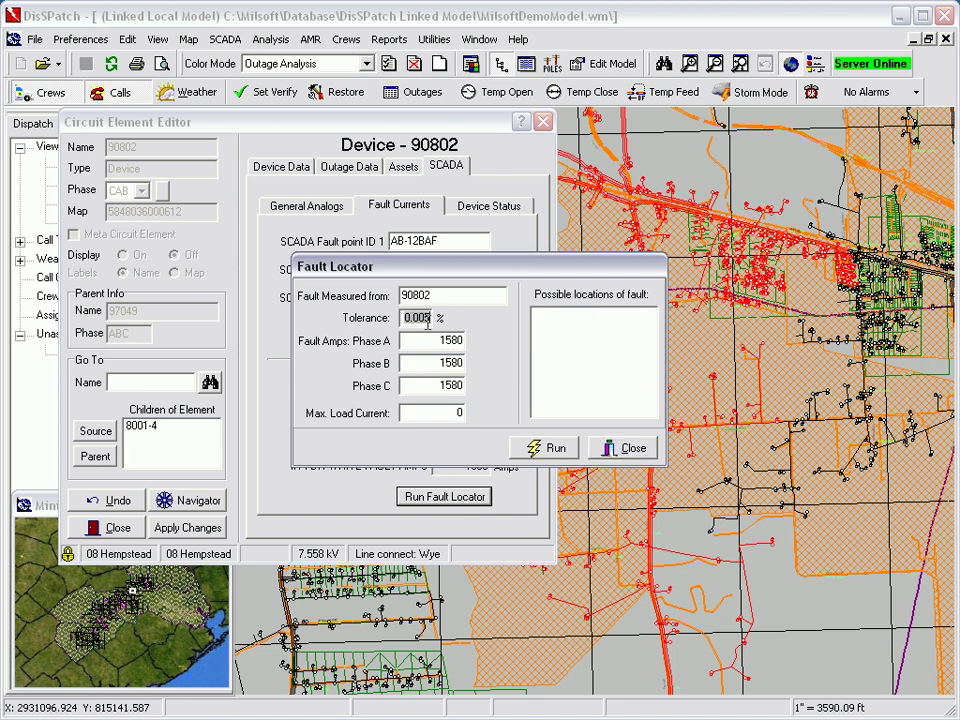
type("1")
left_click(543, 449)
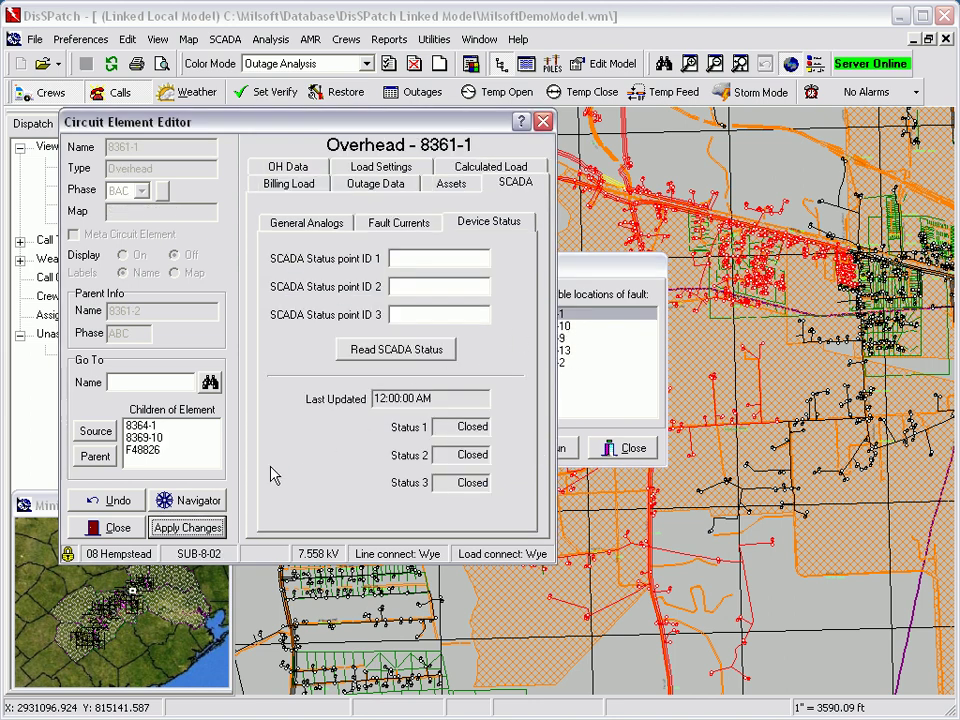
Inspect candidate fault locations 8369-10, 8369-9, 8420-13 and 8420-2.
left_click(190, 500)
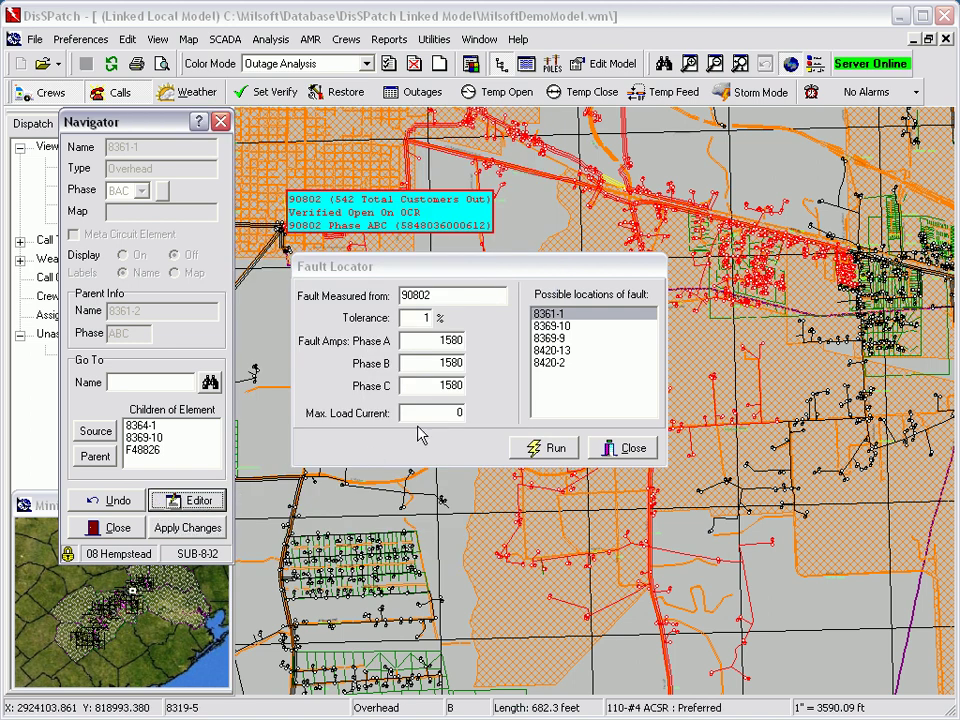
left_click(560, 326)
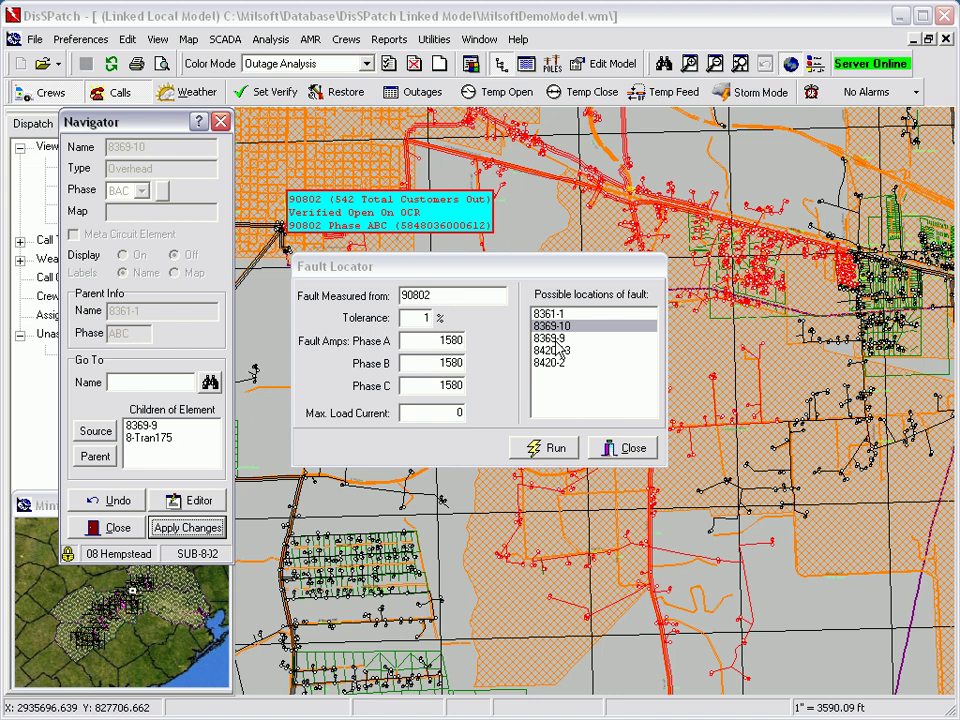
left_click(557, 340)
left_click(552, 351)
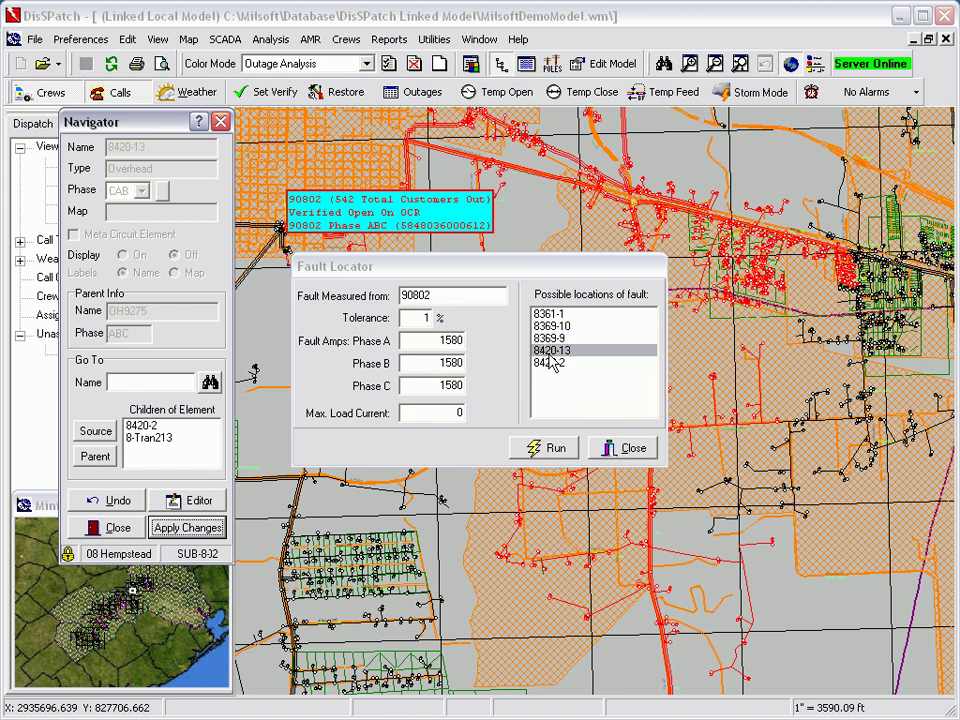
left_click(550, 364)
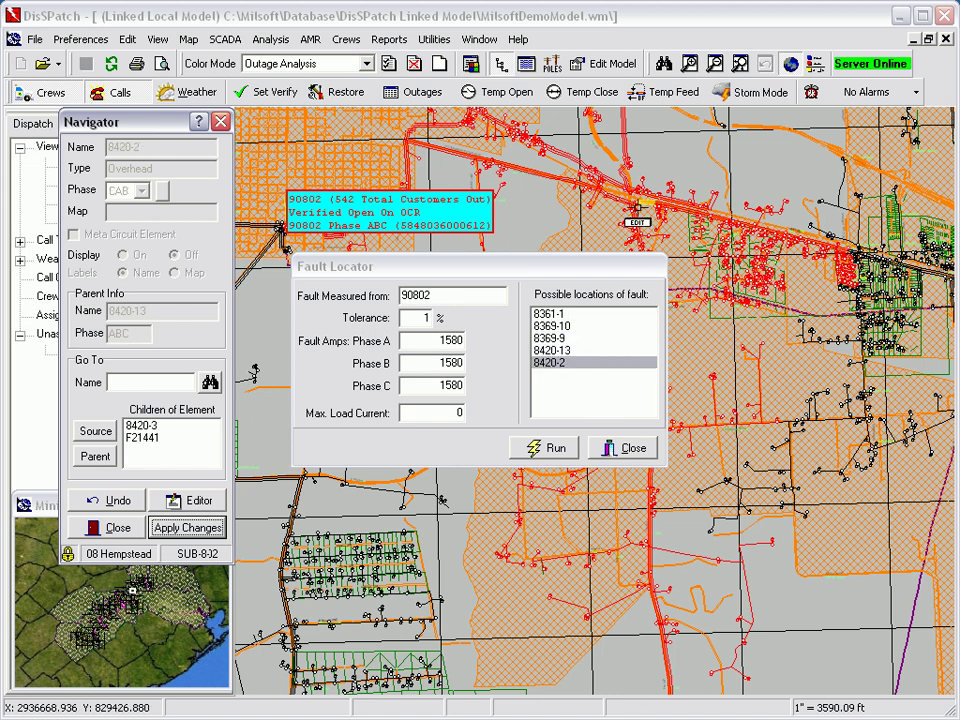
Rerun the fault locator at 0.5% tolerance, narrowing the fault to 8369-10.
left_click(424, 317)
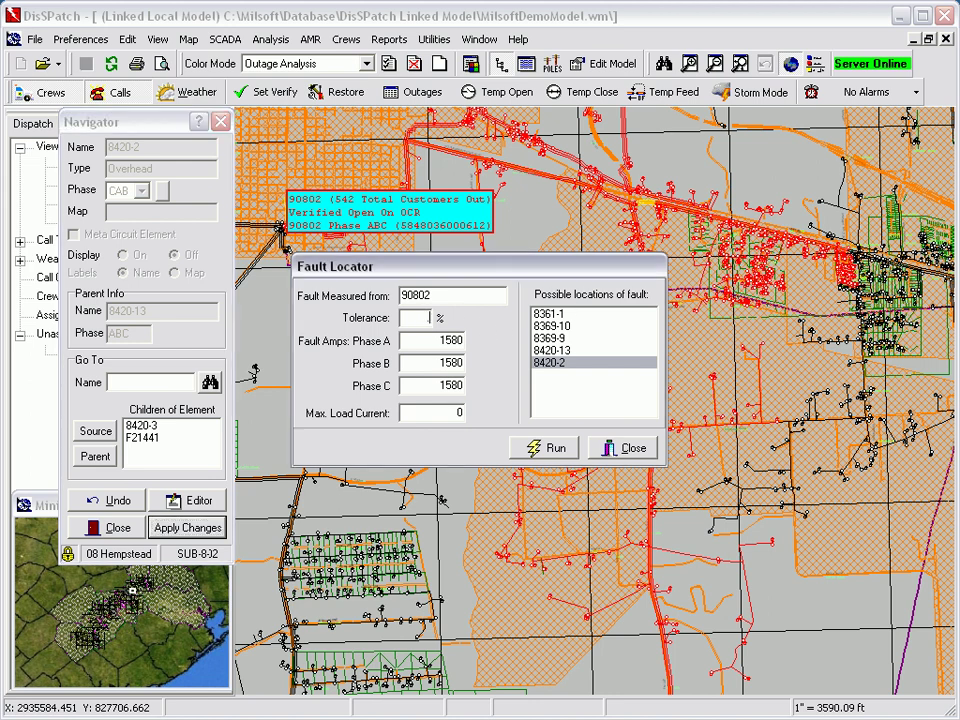
type("5")
left_click(535, 447)
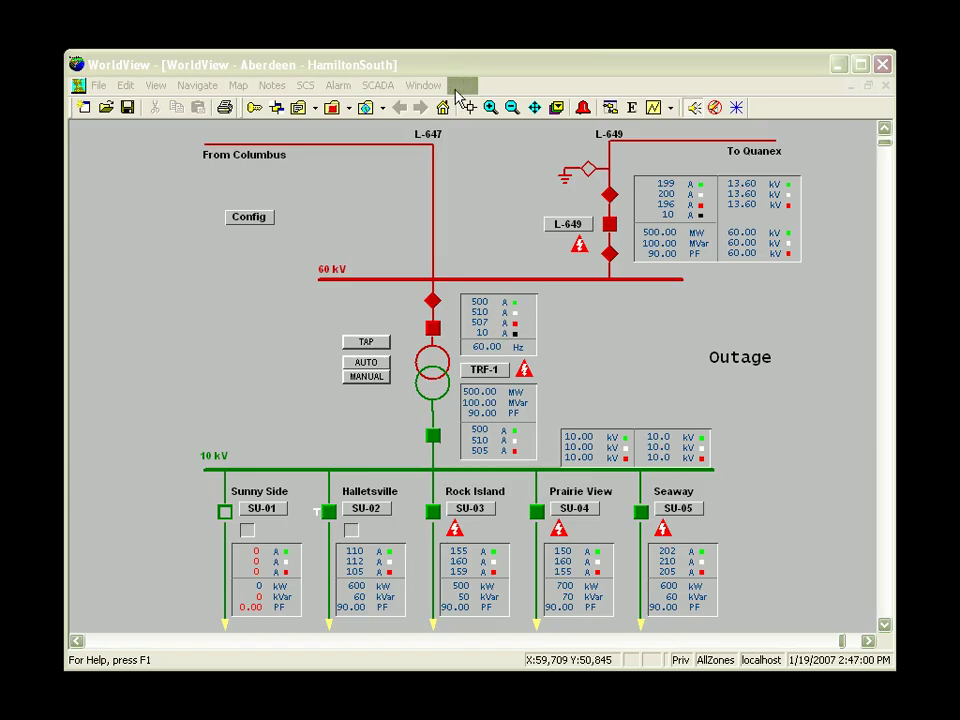
Execute the Outage sequence from the one-line diagram to reclose the Sunny Side breaker 90802.
left_click(753, 367)
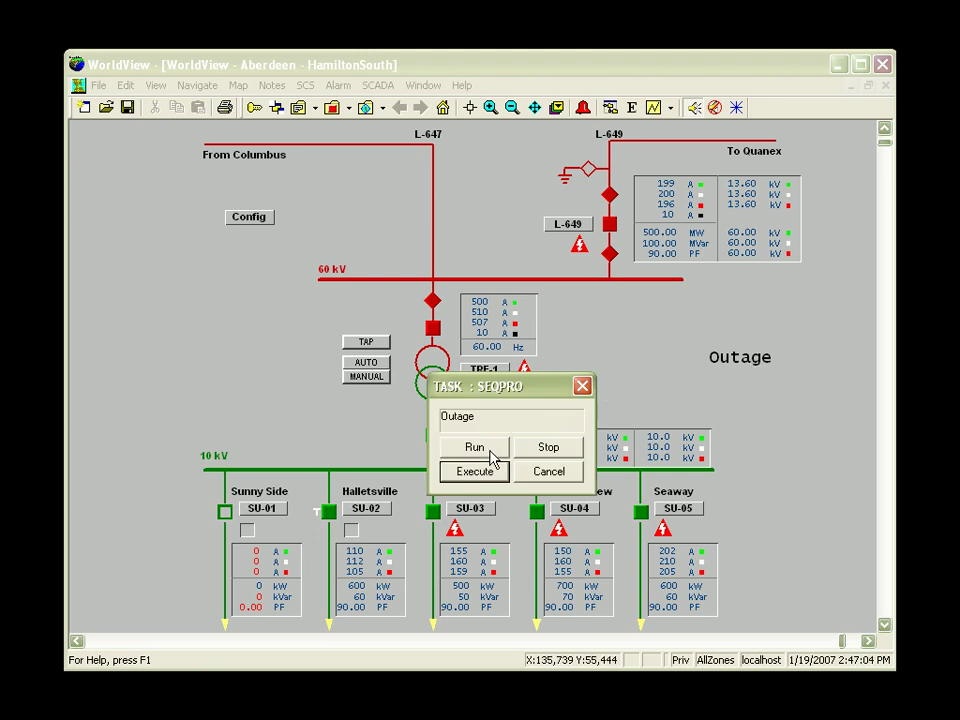
left_click(485, 474)
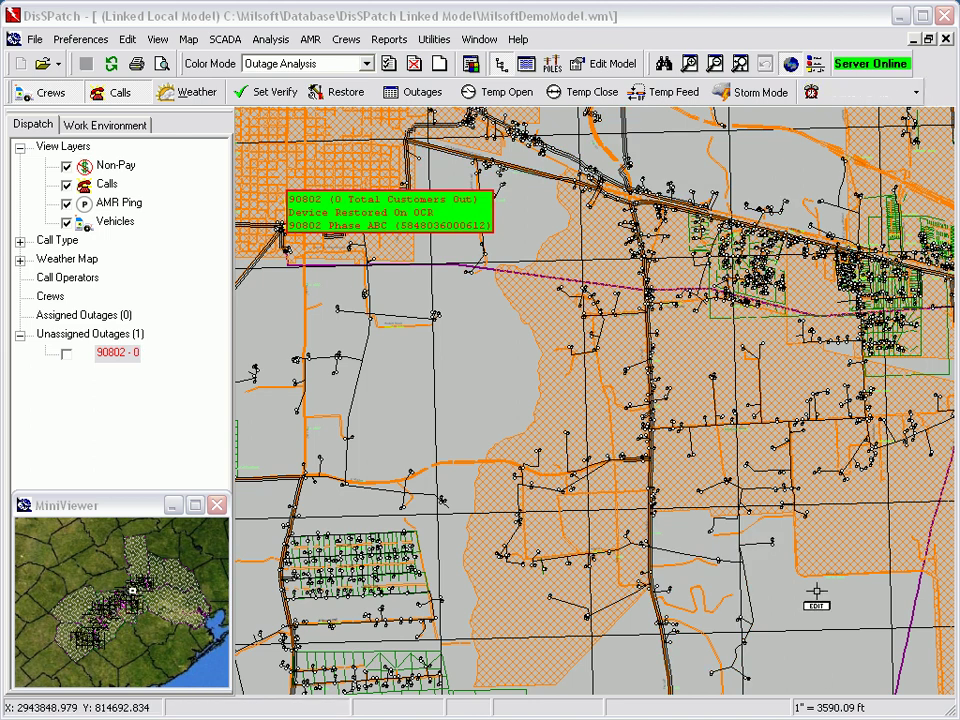
Acknowledge the SCADA alarm and verify 90802's customers and SCADA events show restoration, then exit.
left_click(846, 98)
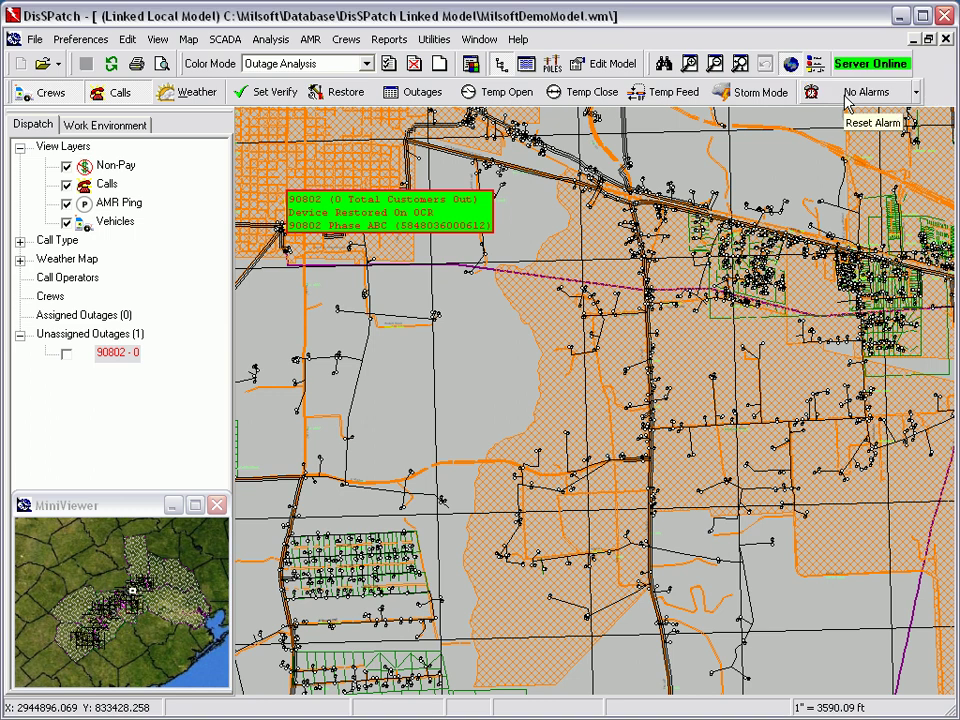
left_click(423, 92)
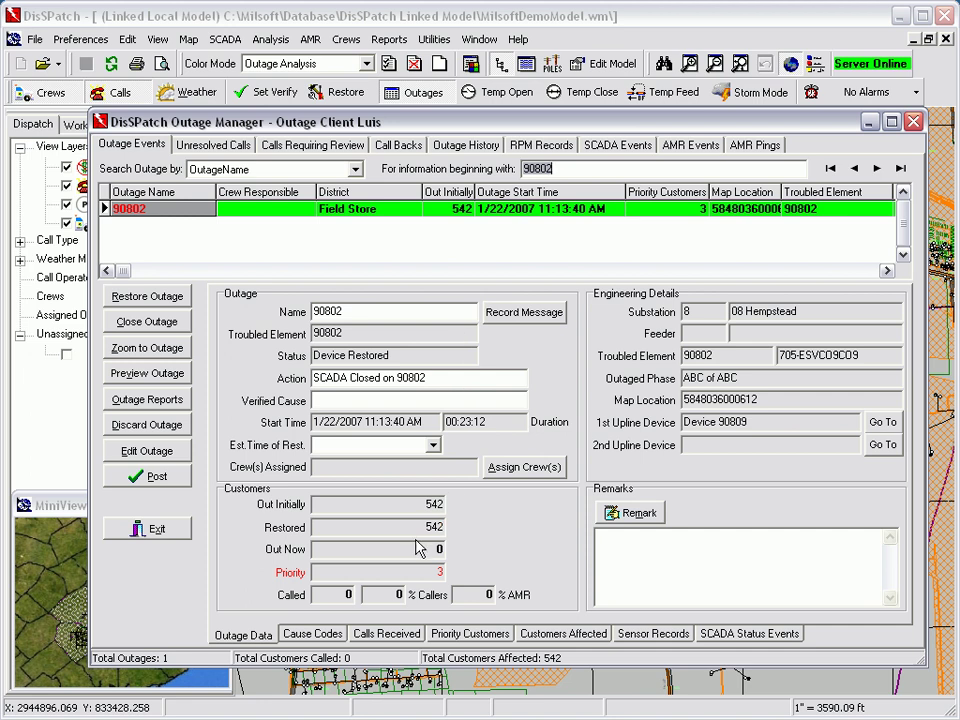
left_click(560, 634)
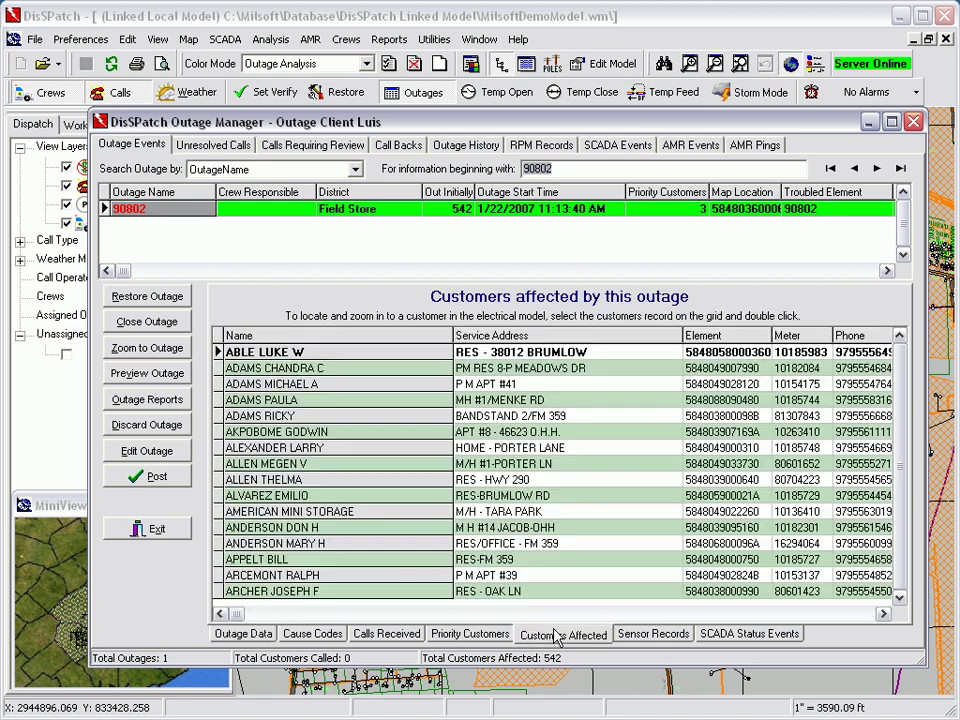
left_click(716, 638)
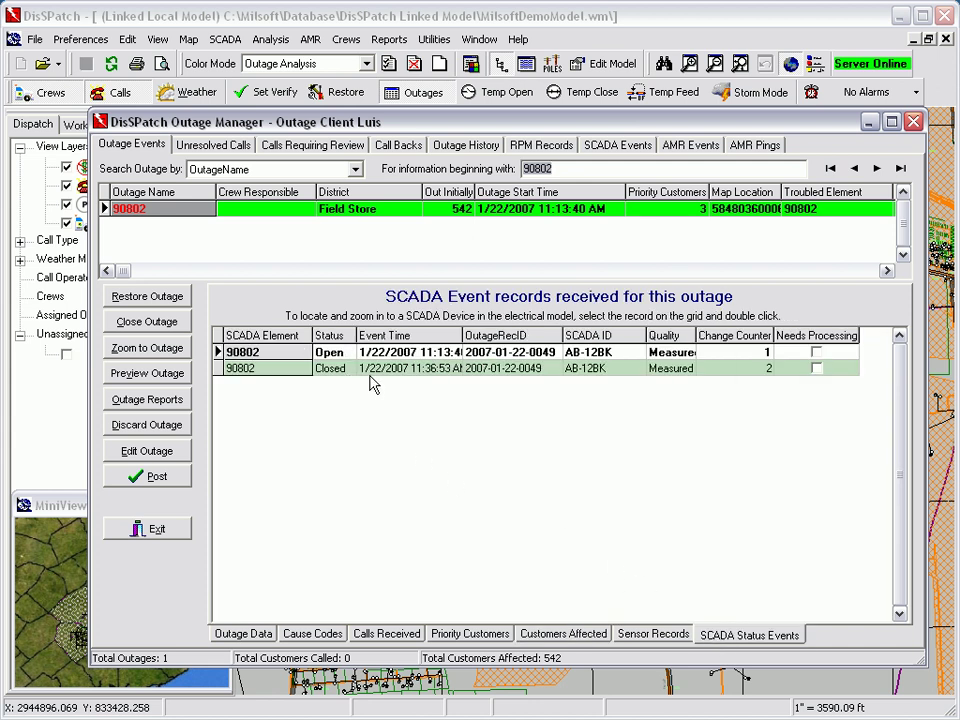
left_click(256, 636)
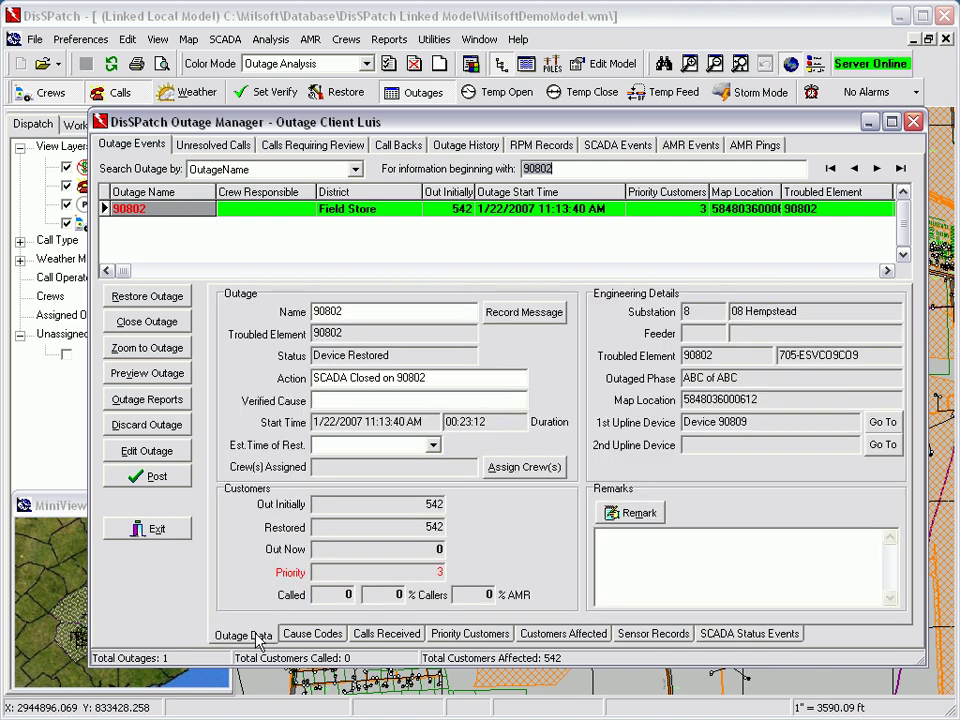
left_click(150, 530)
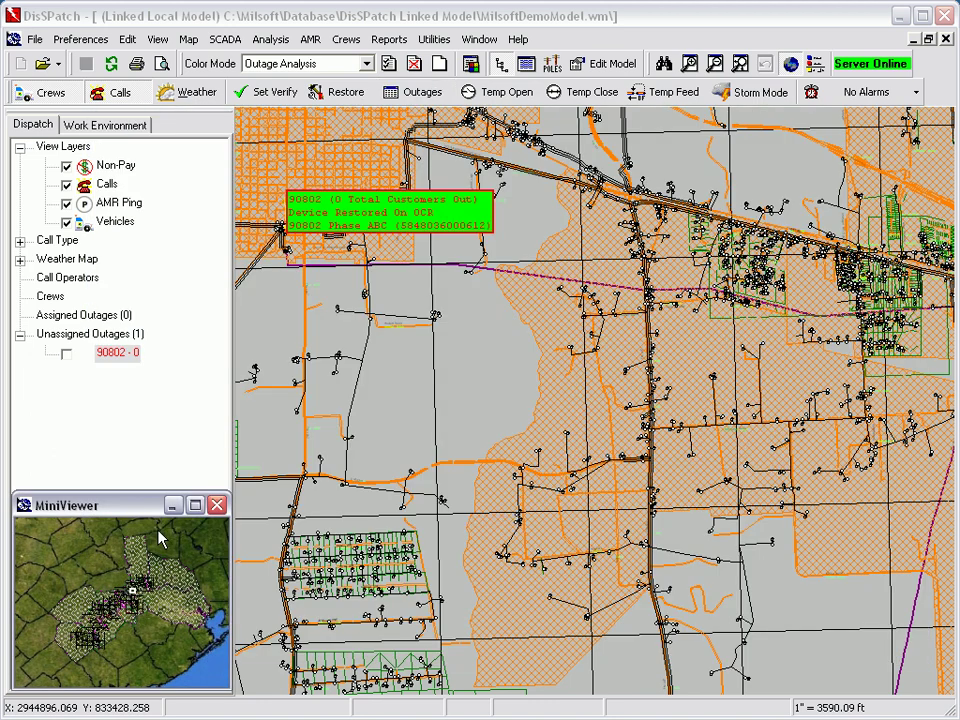